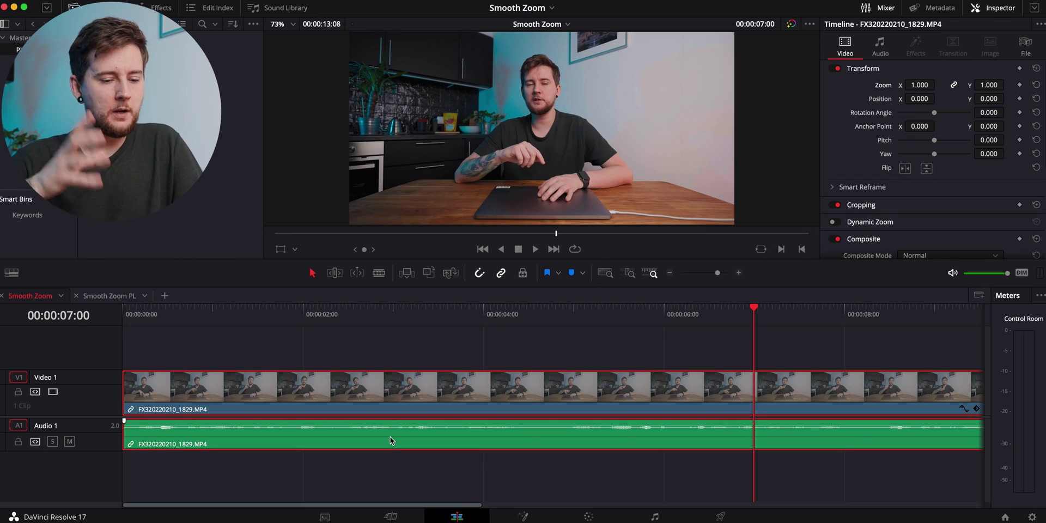
# Step: Mute the A1 audio track and move the playhead to 00:00:01:21
pyautogui.click(70, 442)
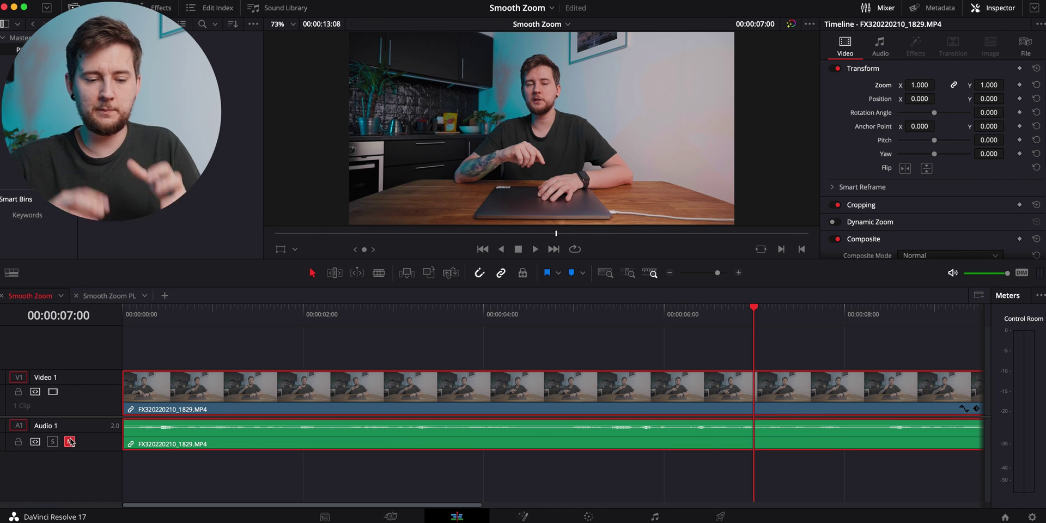
pyautogui.moveTo(186, 315); pyautogui.dragTo(287, 312)
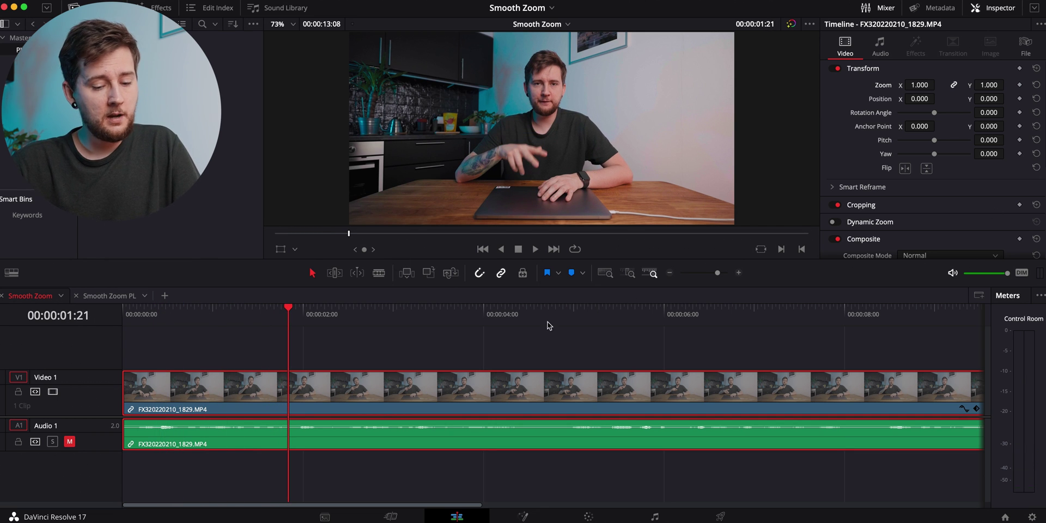
# Step: Show the clip's curve lane with only Zoom X displayed, hiding Retime Frame
pyautogui.rightClick(328, 398)
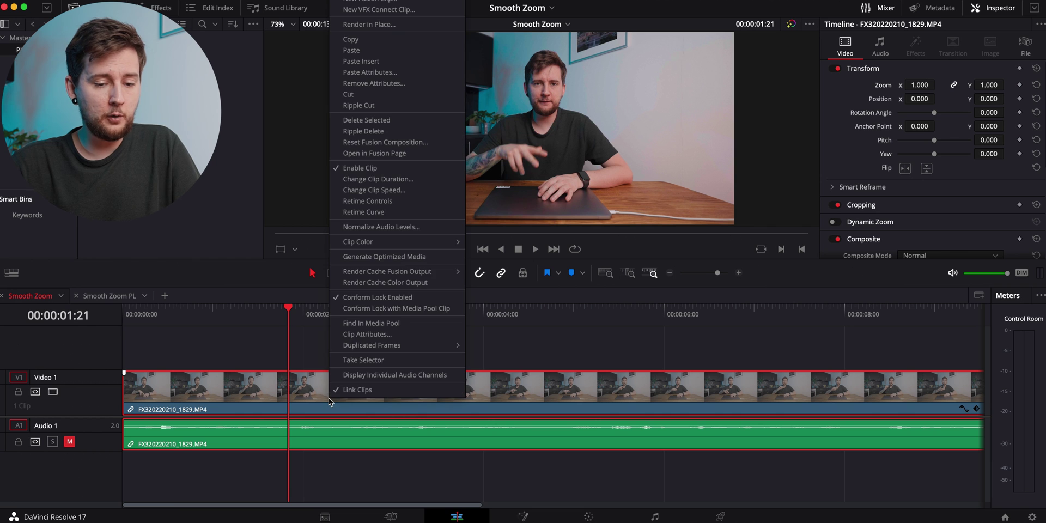
pyautogui.click(361, 212)
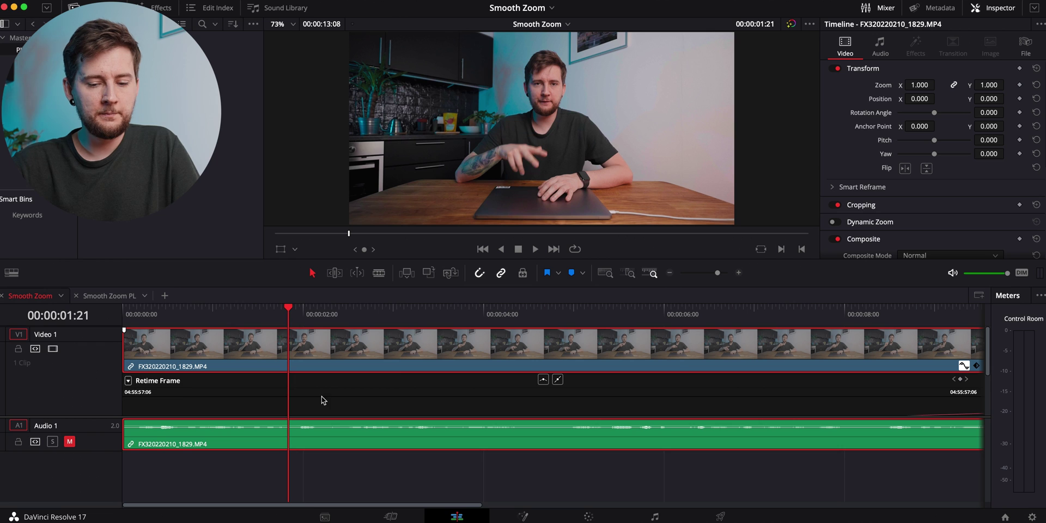
pyautogui.click(128, 381)
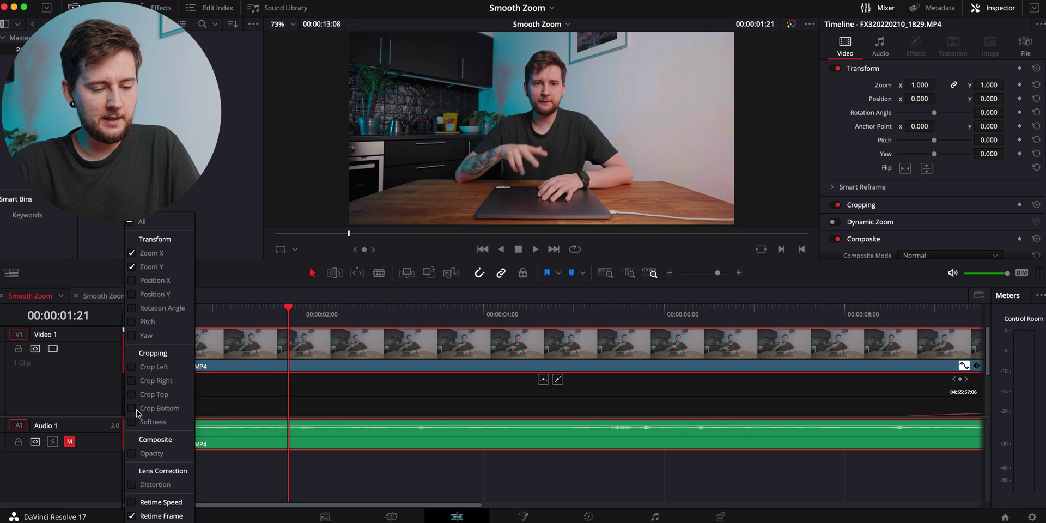
pyautogui.click(132, 516)
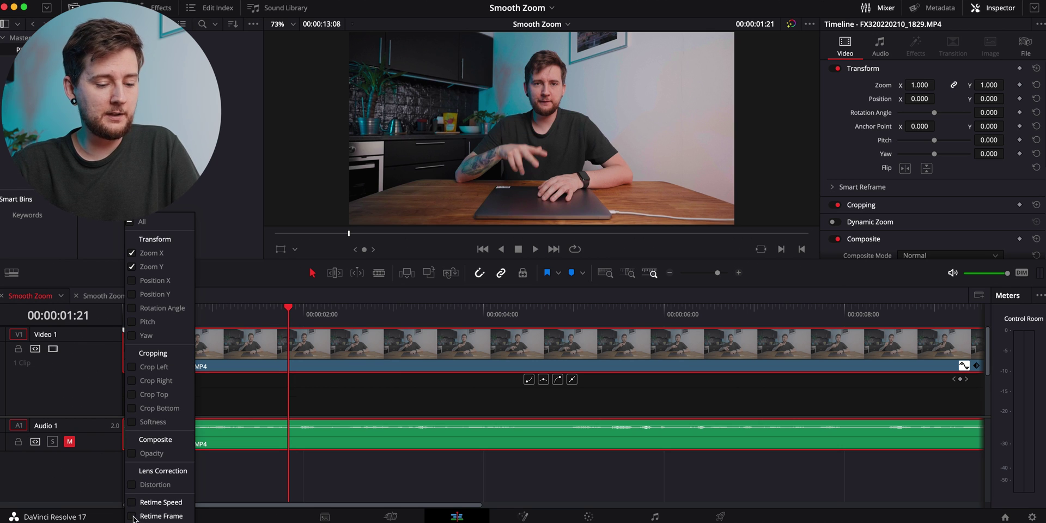
pyautogui.click(132, 254)
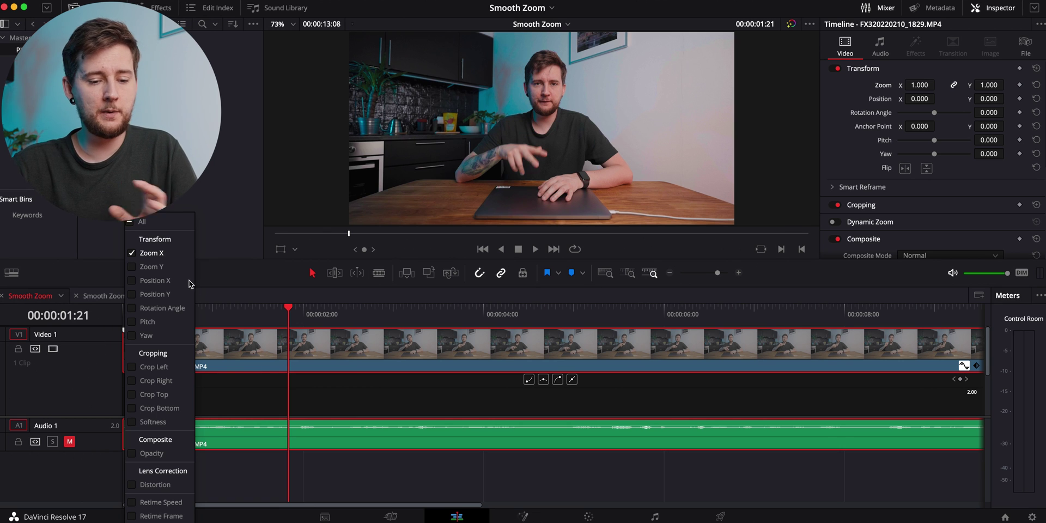
# Step: Add a Zoom X keyframe at 1.00 at 00:00:01:21
pyautogui.click(348, 385)
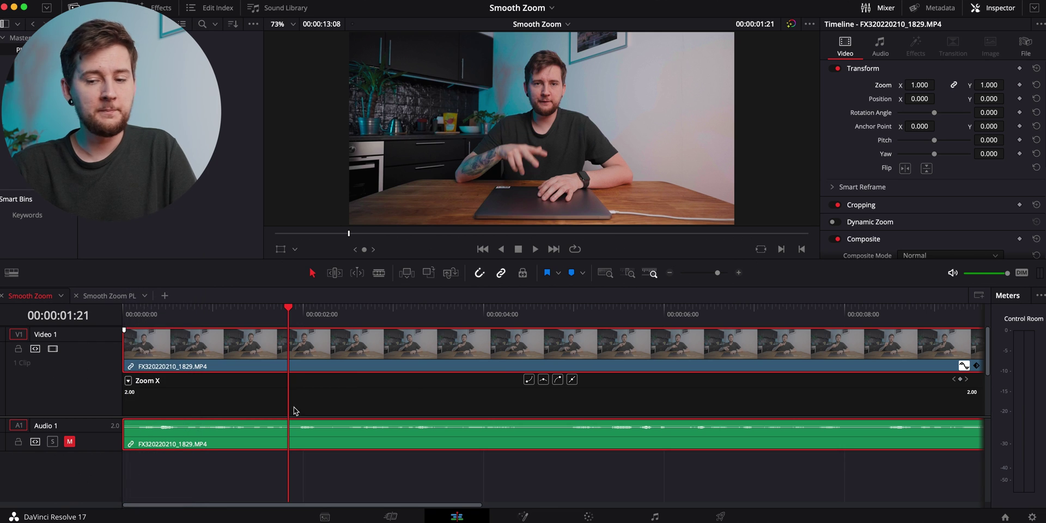
pyautogui.scroll(-3, 314, 369)
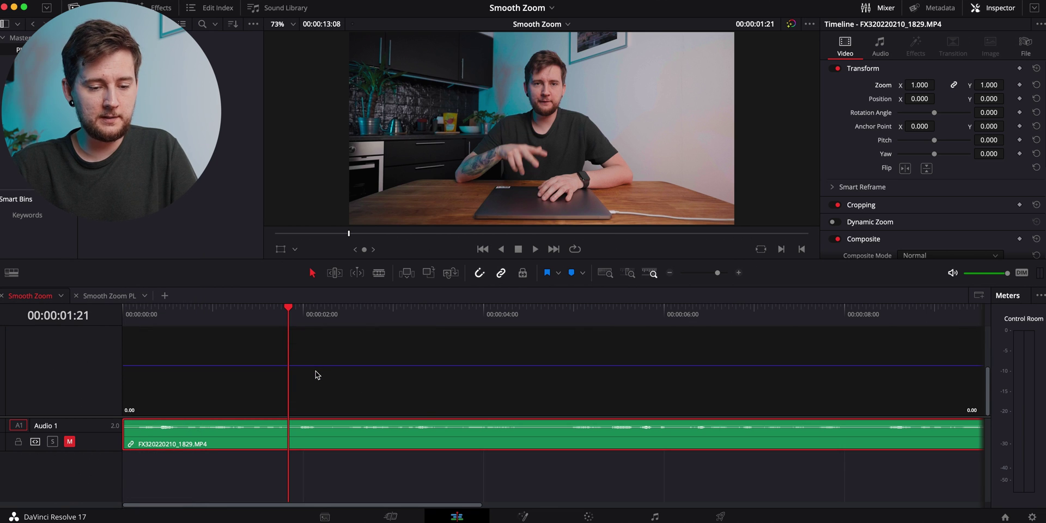
pyautogui.scroll(3, 314, 381)
pyautogui.scroll(-2, 314, 377)
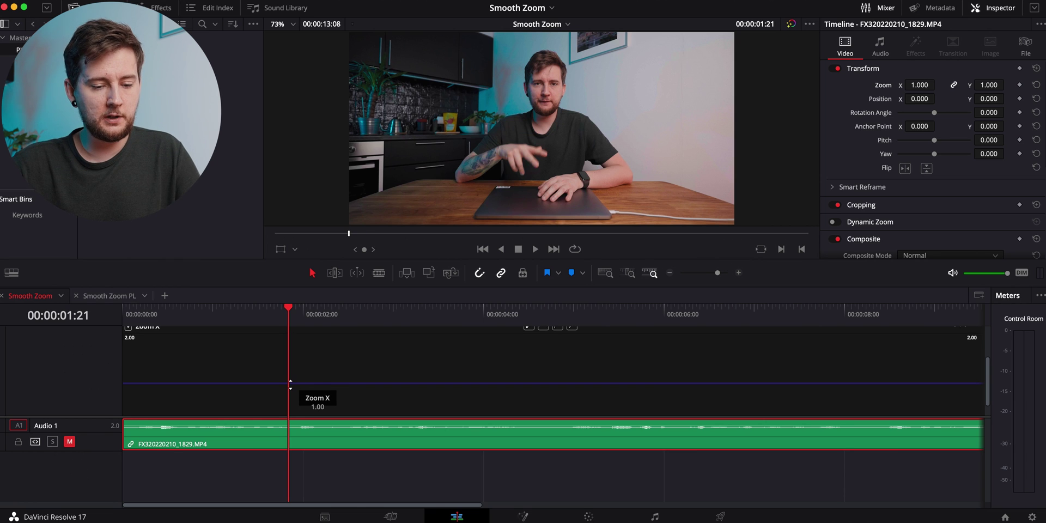
pyautogui.keyDown('alt'); pyautogui.click(288, 384); pyautogui.keyUp('alt')
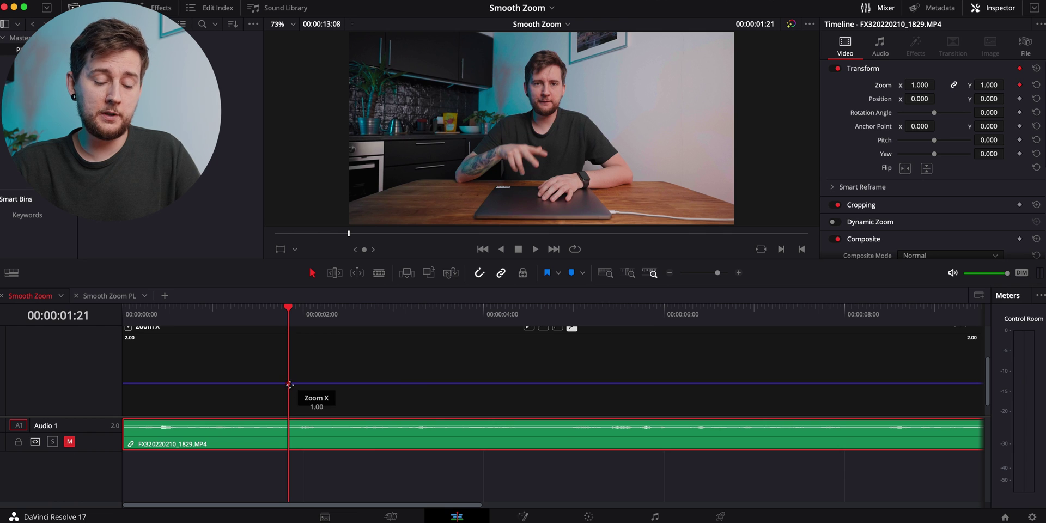
# Step: Add a second keyframe at 00:00:02:10 with Zoom raised to 1.200, then play the zoom-in
pyautogui.moveTo(300, 314); pyautogui.dragTo(340, 311)
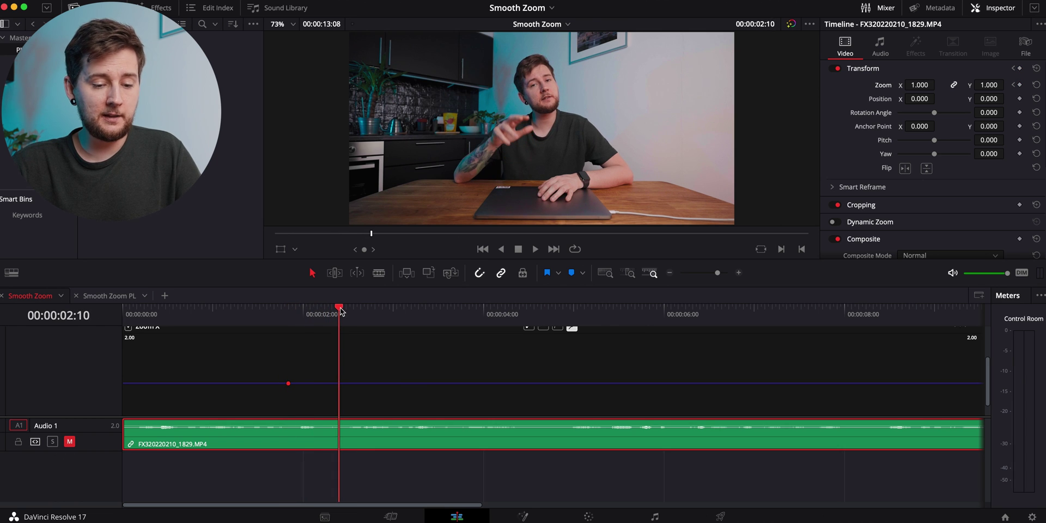
pyautogui.keyDown('alt'); pyautogui.click(347, 382); pyautogui.keyUp('alt')
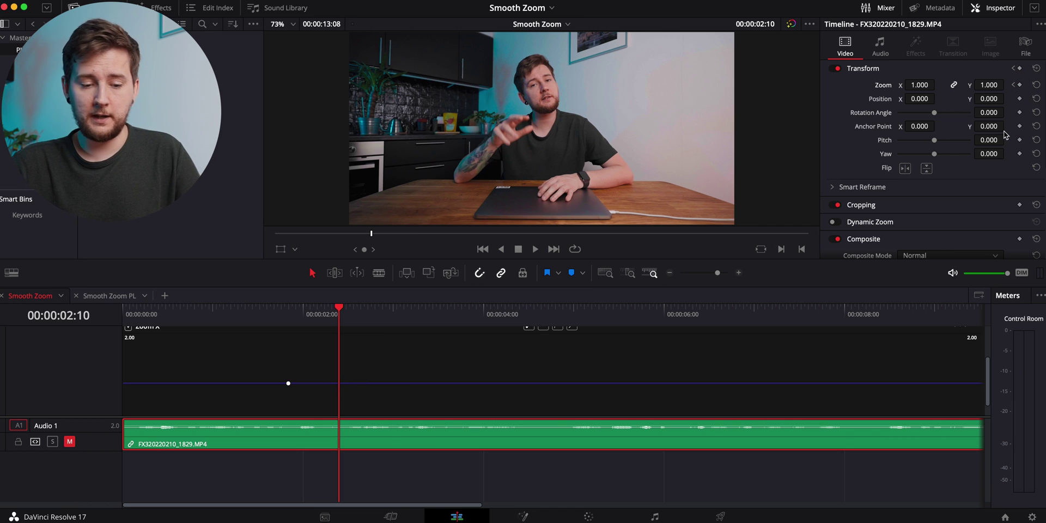
pyautogui.moveTo(322, 312); pyautogui.dragTo(341, 312)
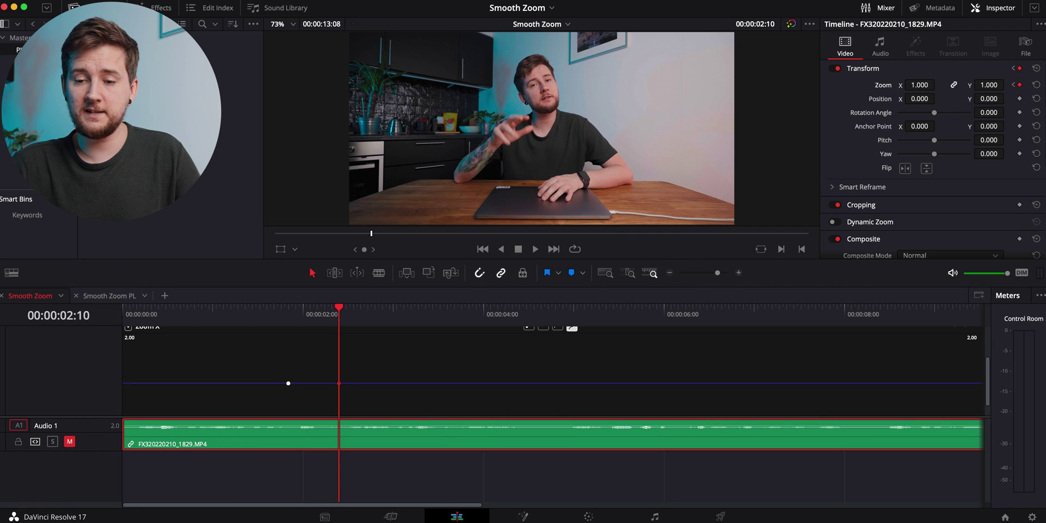
pyautogui.moveTo(920, 85); pyautogui.dragTo(938, 84)
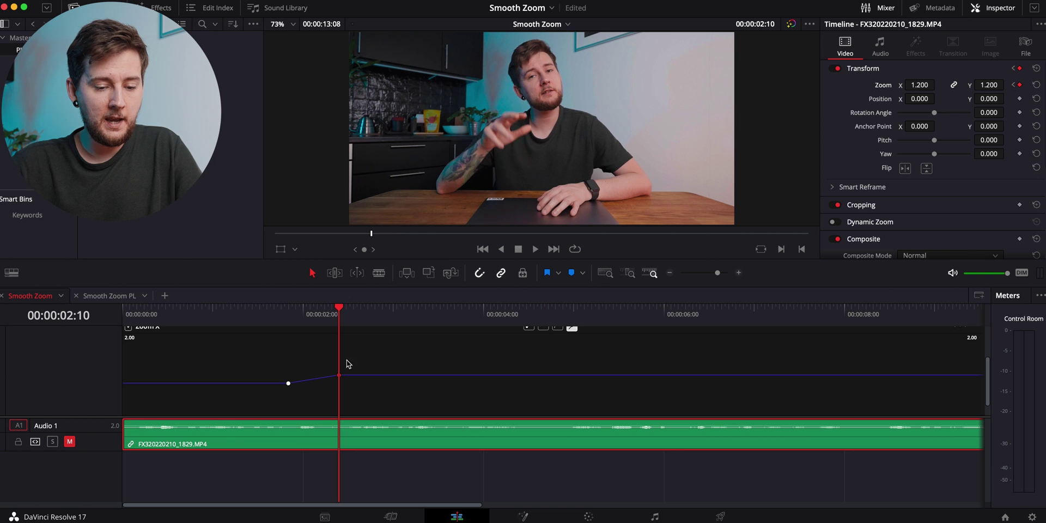
pyautogui.click(215, 320)
pyautogui.press('space')
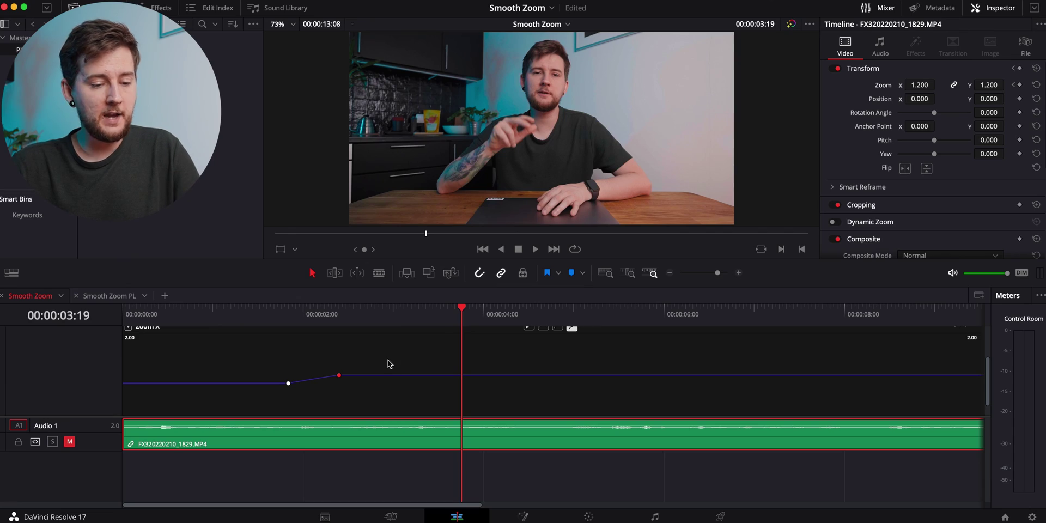
# Step: Replay the linear zoom-in from just before the first keyframe several times
pyautogui.scroll(2, 389, 364)
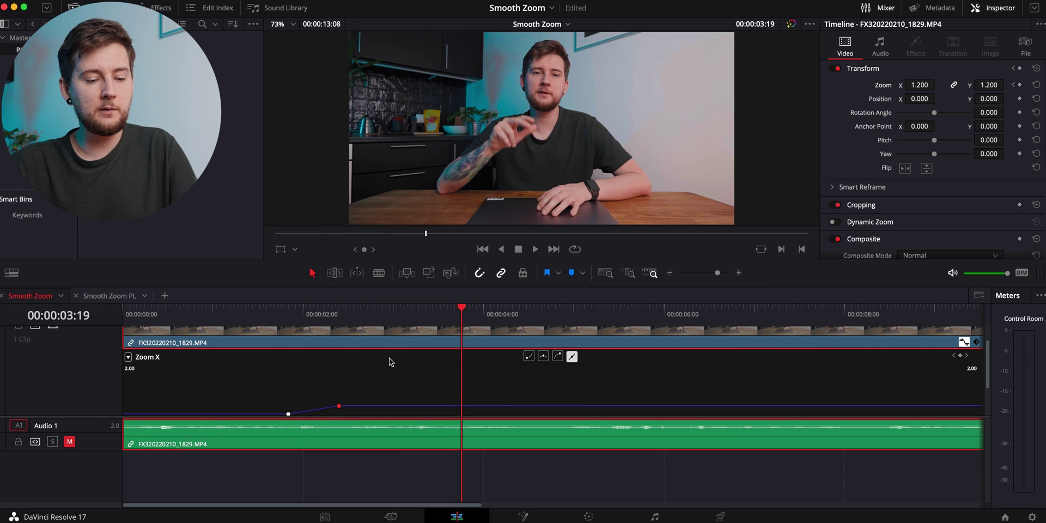
pyautogui.scroll(-1, 379, 376)
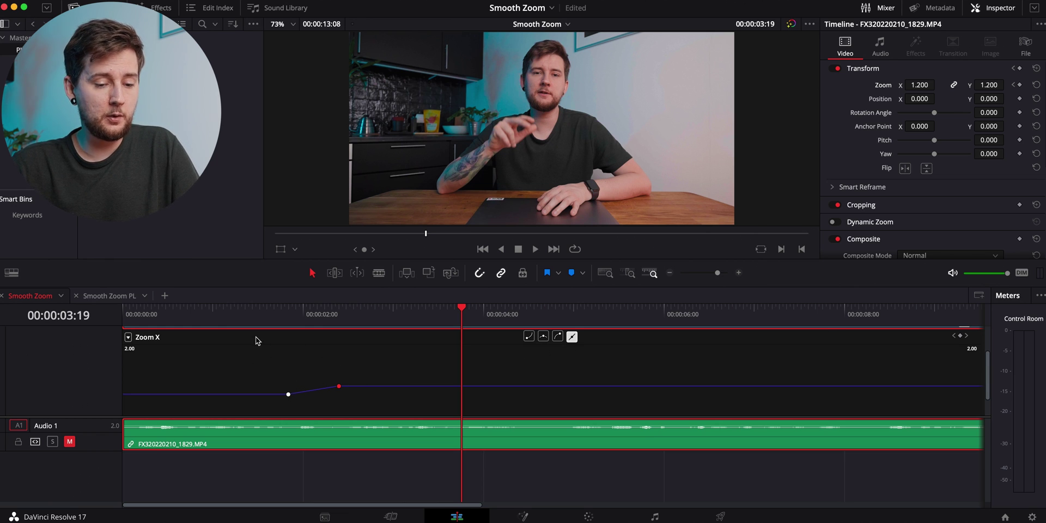
pyautogui.click(252, 315)
pyautogui.press('space')
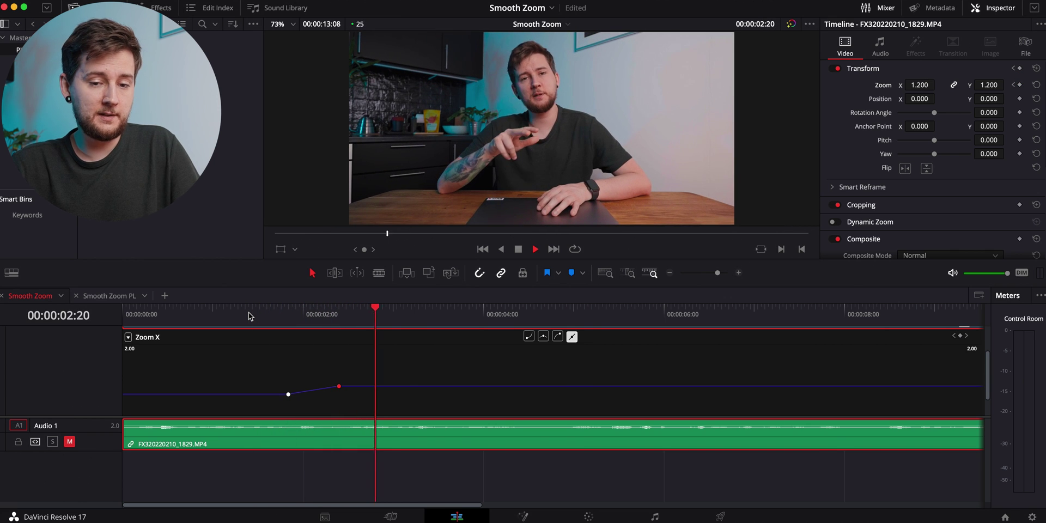
pyautogui.click(236, 315)
pyautogui.press('space')
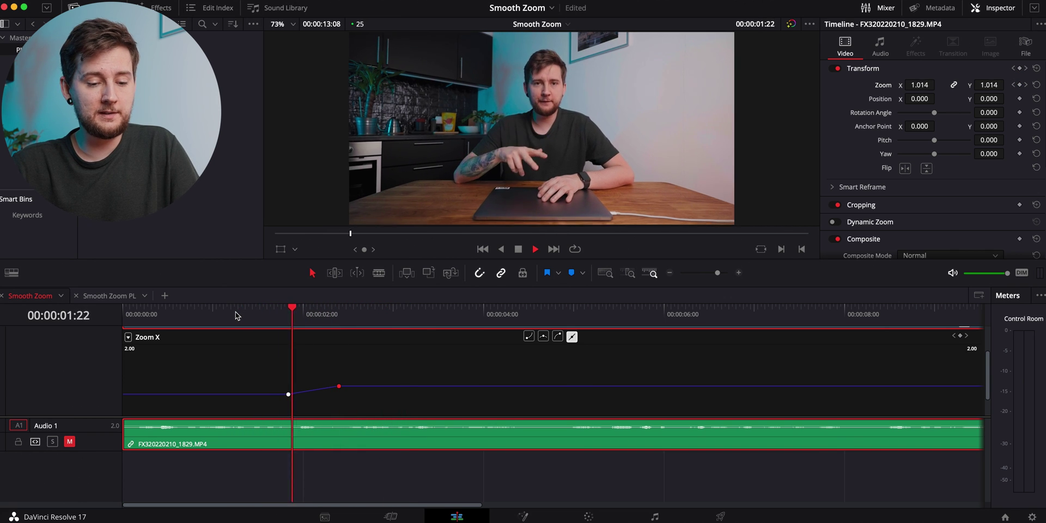
pyautogui.press('space')
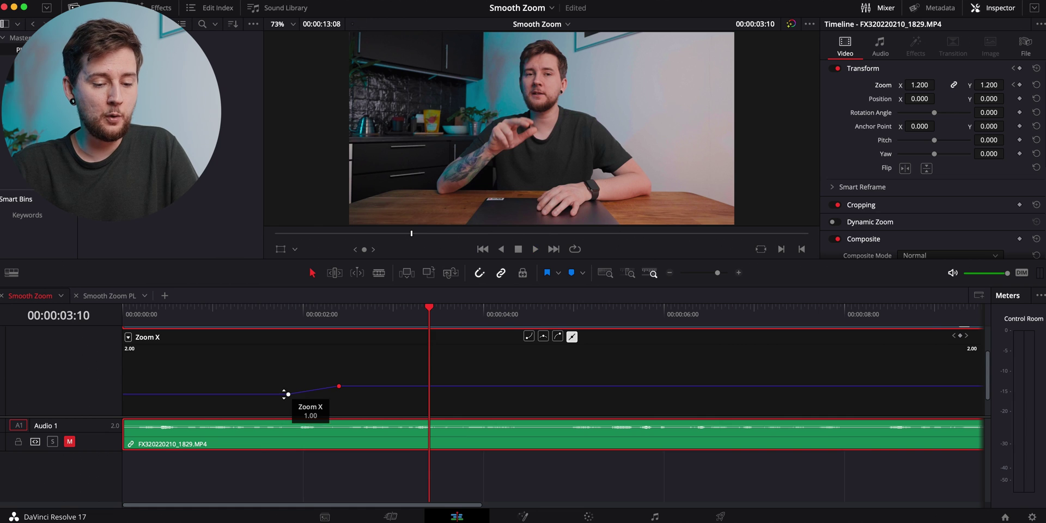
pyautogui.click(260, 313)
pyautogui.press('space')
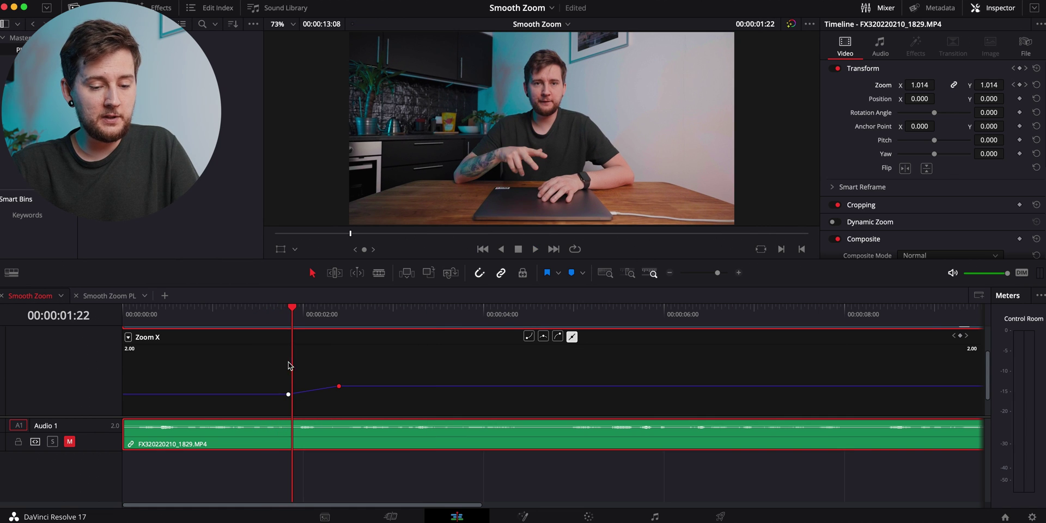
# Step: Apply easing to the first Zoom X keyframe and replay the eased zoom-in
pyautogui.click(289, 394)
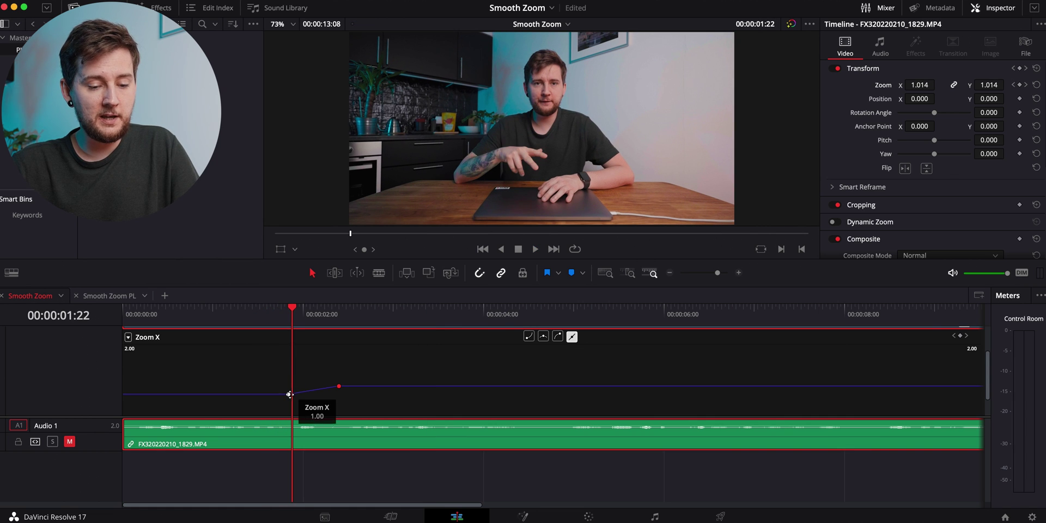
pyautogui.click(529, 337)
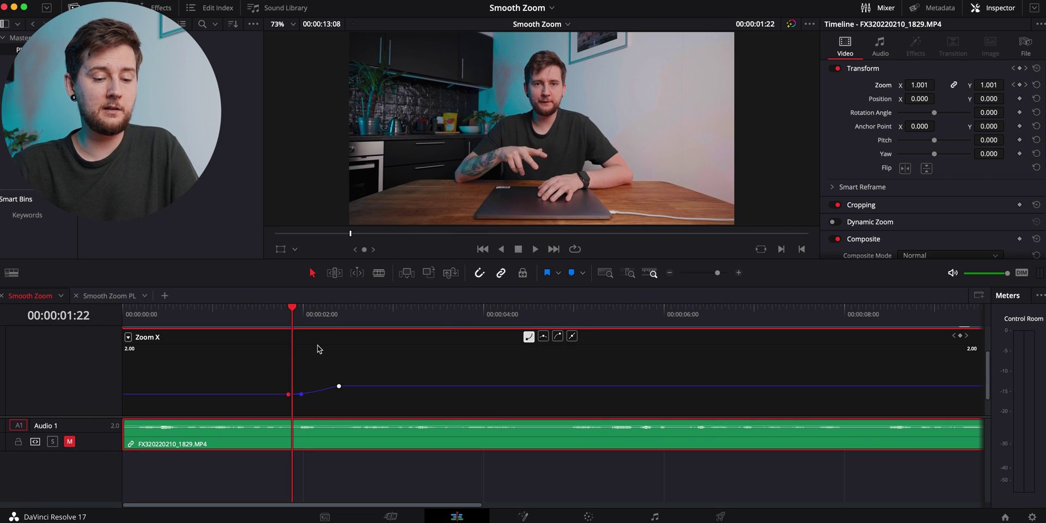
pyautogui.click(231, 311)
pyautogui.press('space')
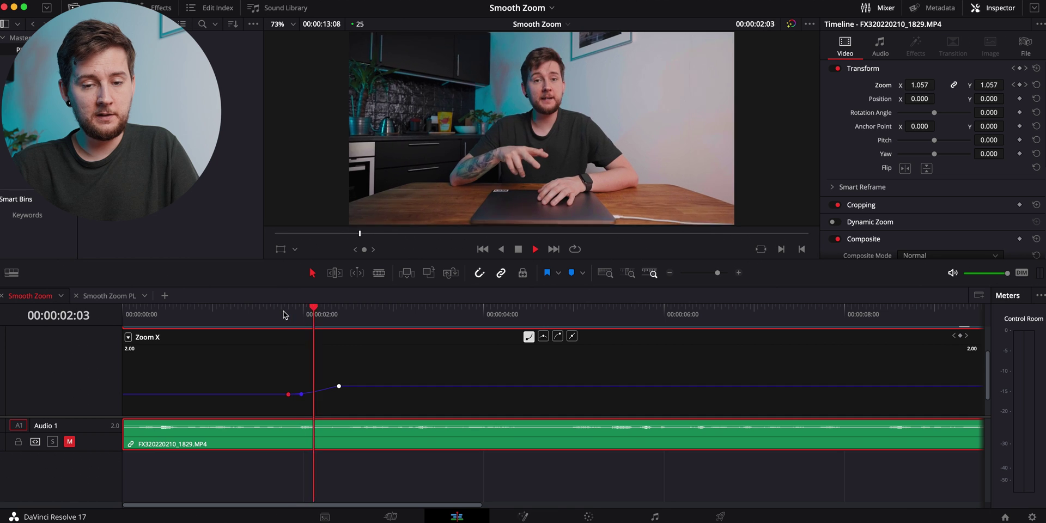
pyautogui.press('space')
pyautogui.click(244, 318)
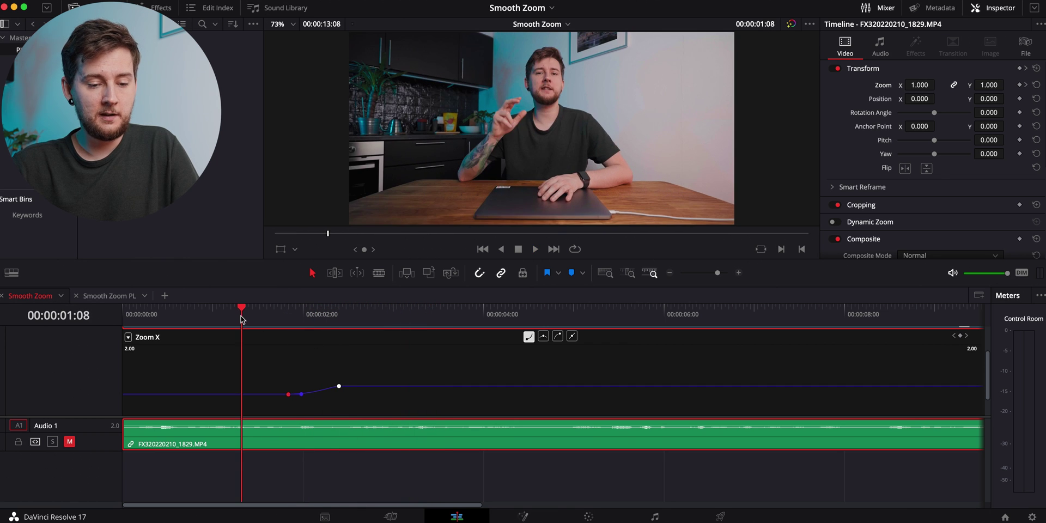
pyautogui.press('space')
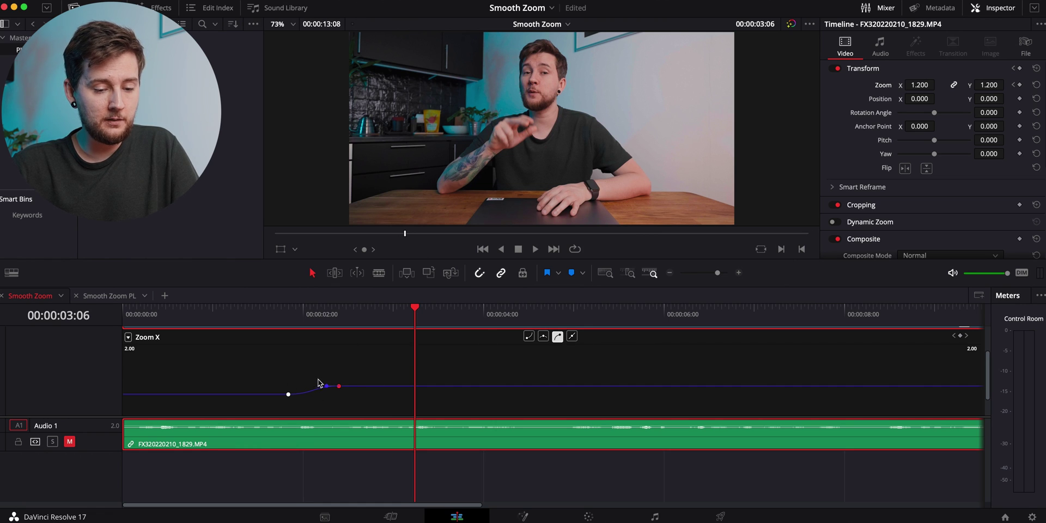
pyautogui.click(234, 315)
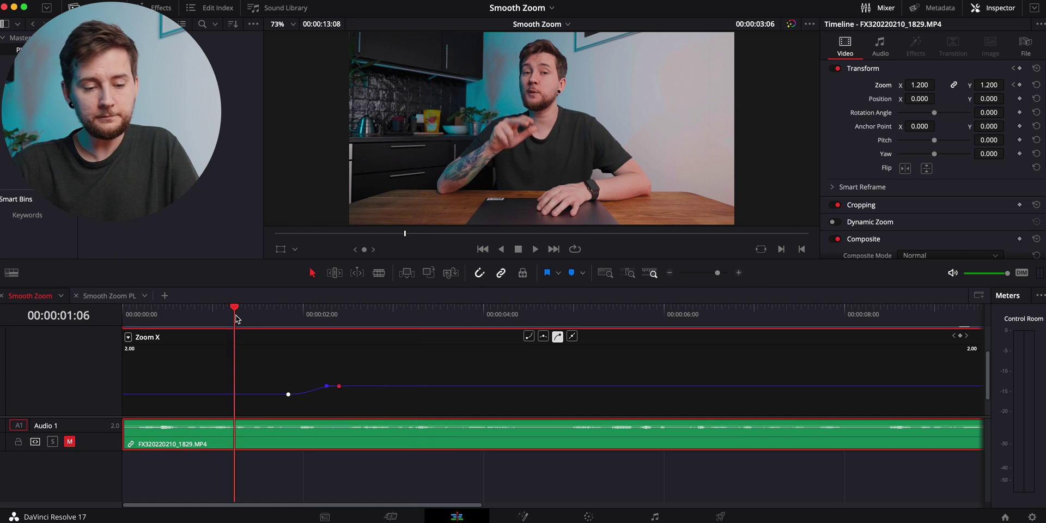
pyautogui.press('space')
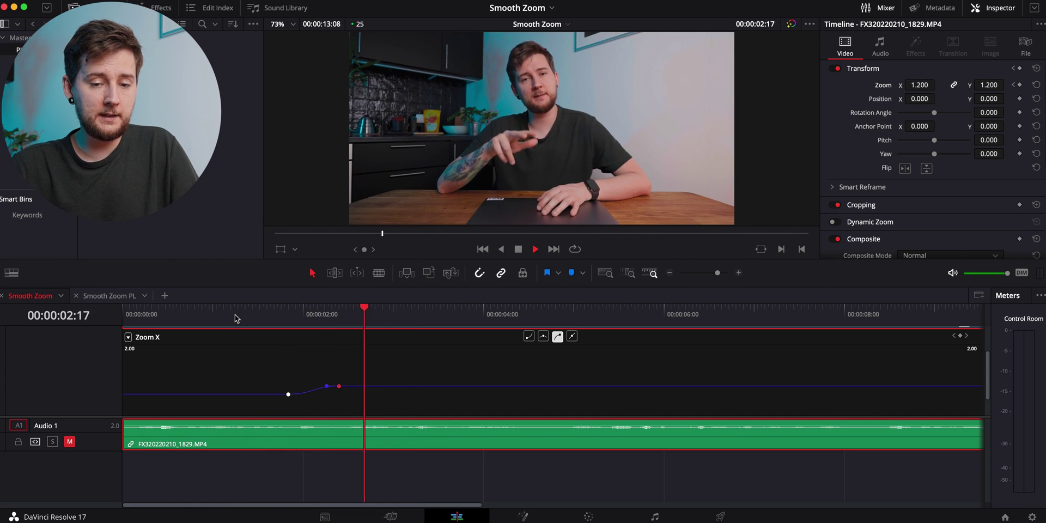
pyautogui.click(234, 315)
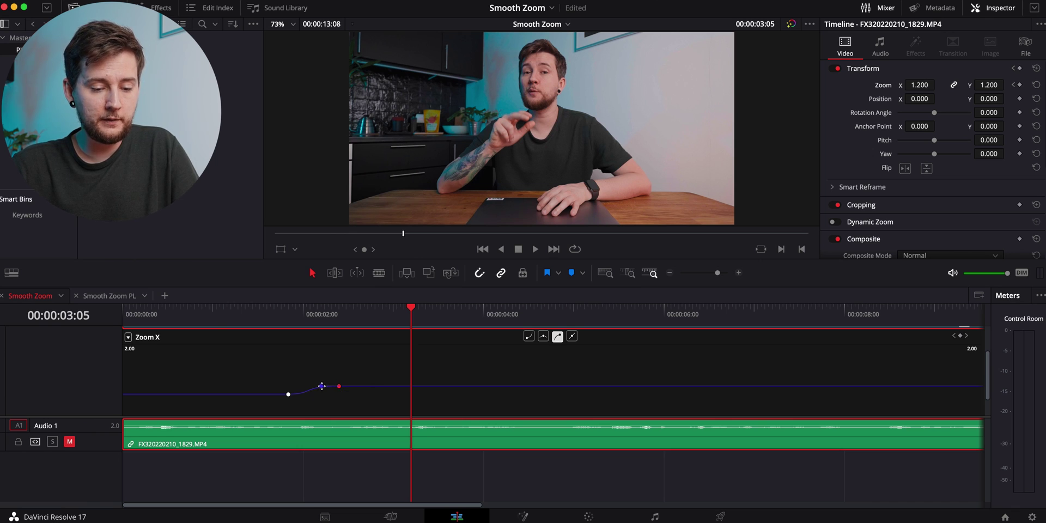
# Step: Select the zoom-in start keyframe and preview the eased push-in
pyautogui.click(288, 394)
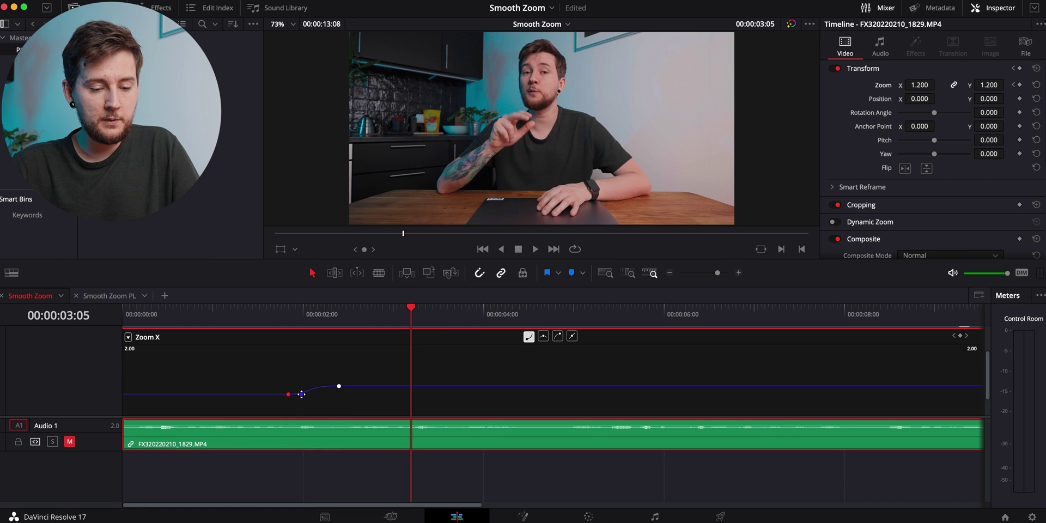
pyautogui.click(247, 312)
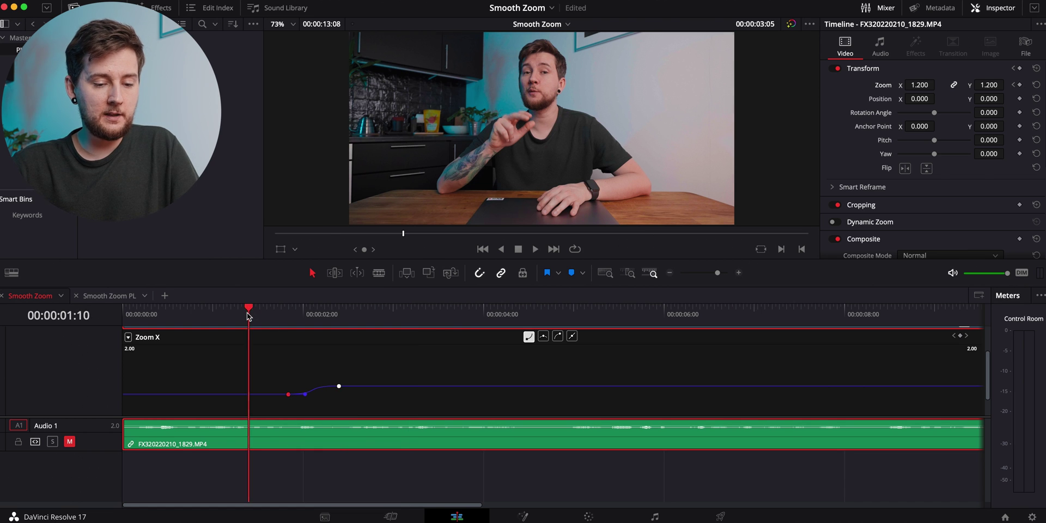
pyautogui.press('space')
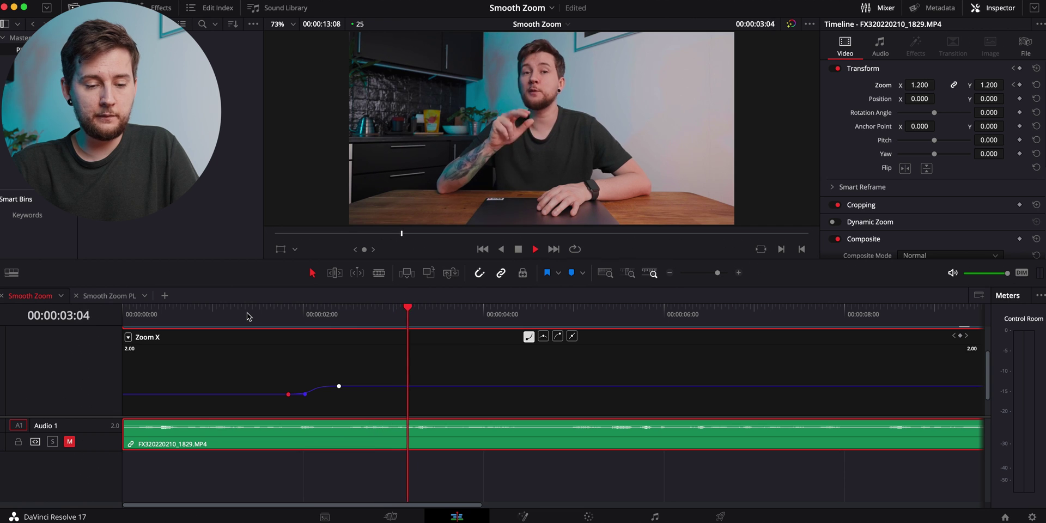
pyautogui.click(247, 312)
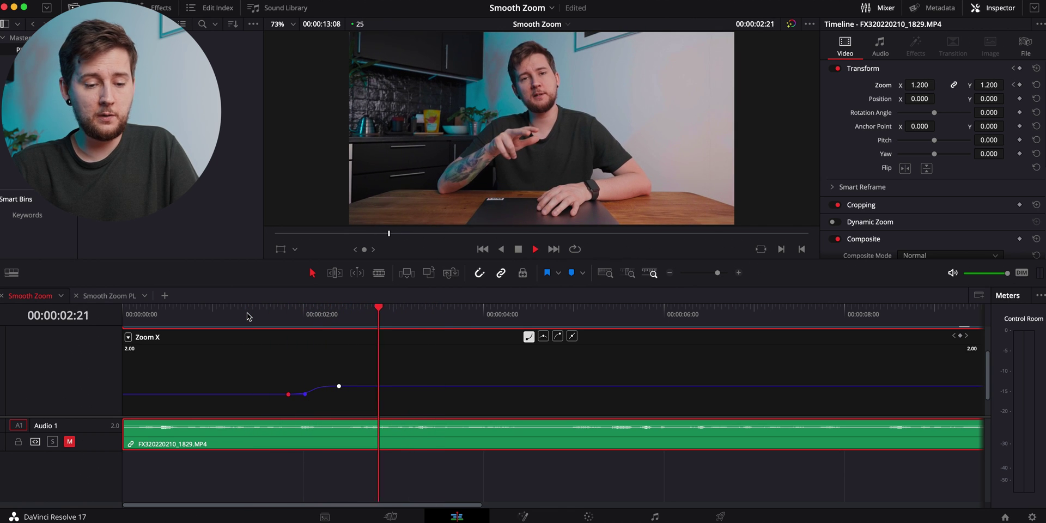
pyautogui.press('space')
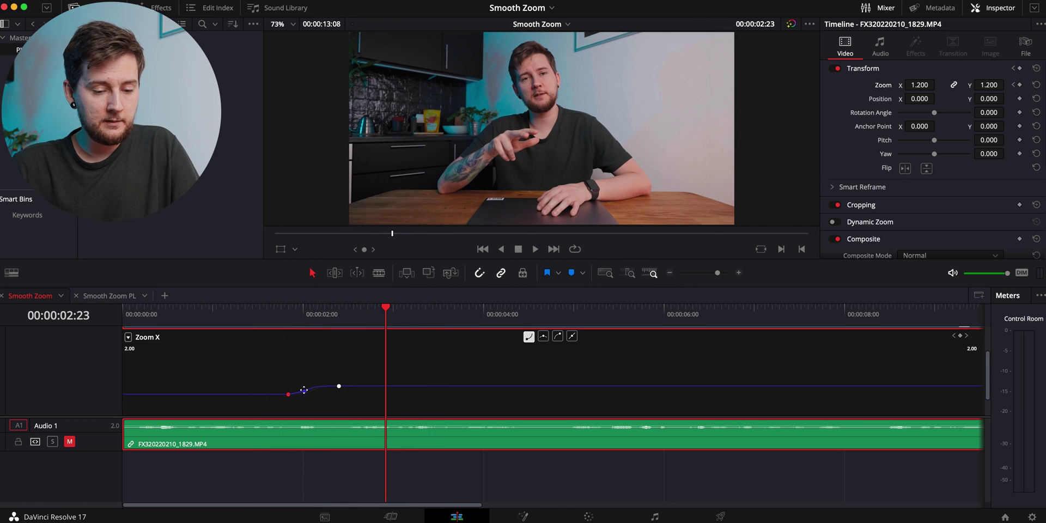
# Step: Select the 1.2 keyframe, preview it, and change its easing with the playhead near 00:00:02:16
pyautogui.click(338, 386)
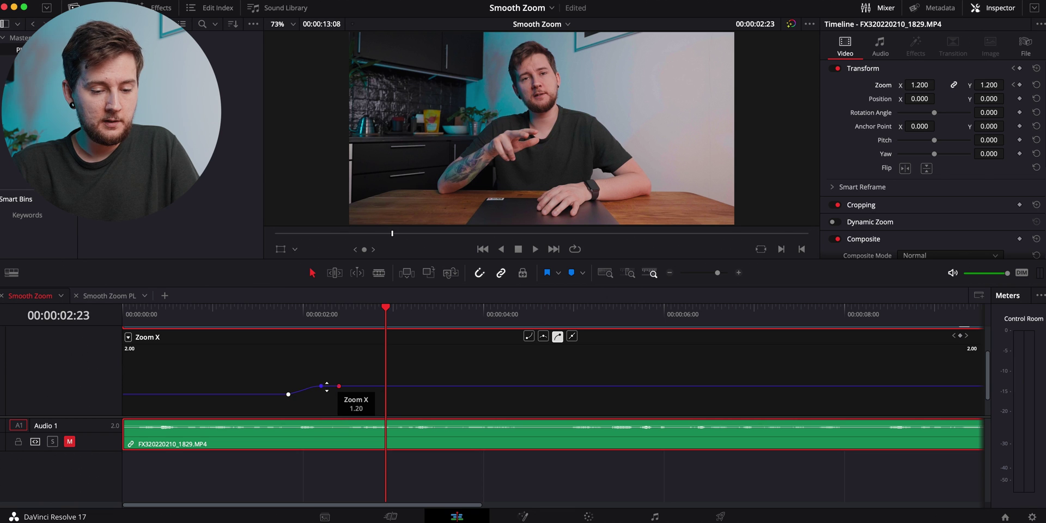
pyautogui.click(250, 315)
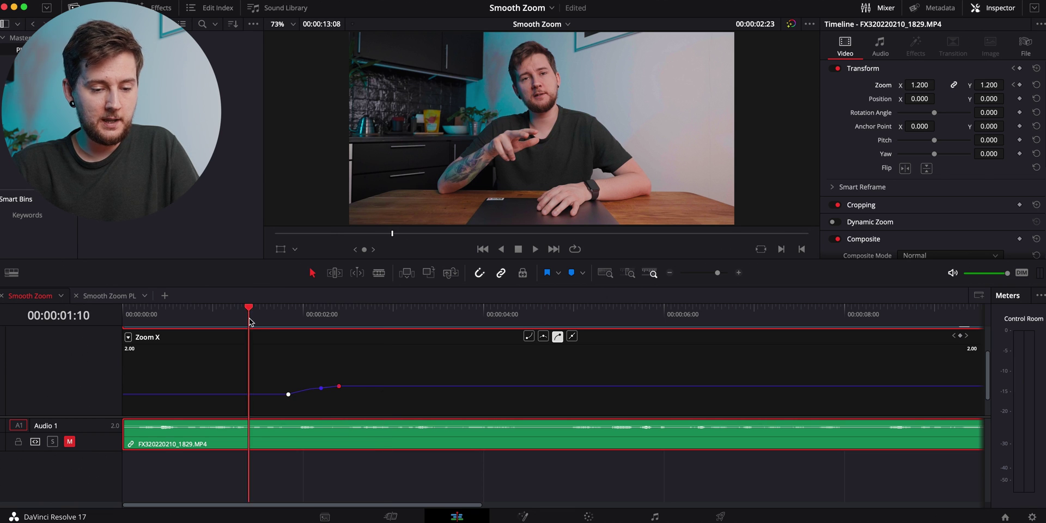
pyautogui.press('space')
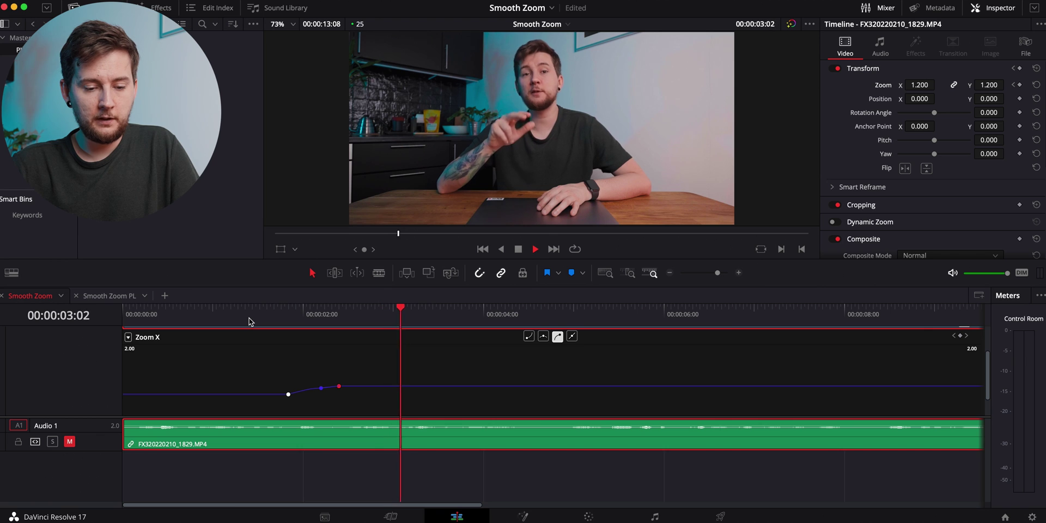
pyautogui.press('space')
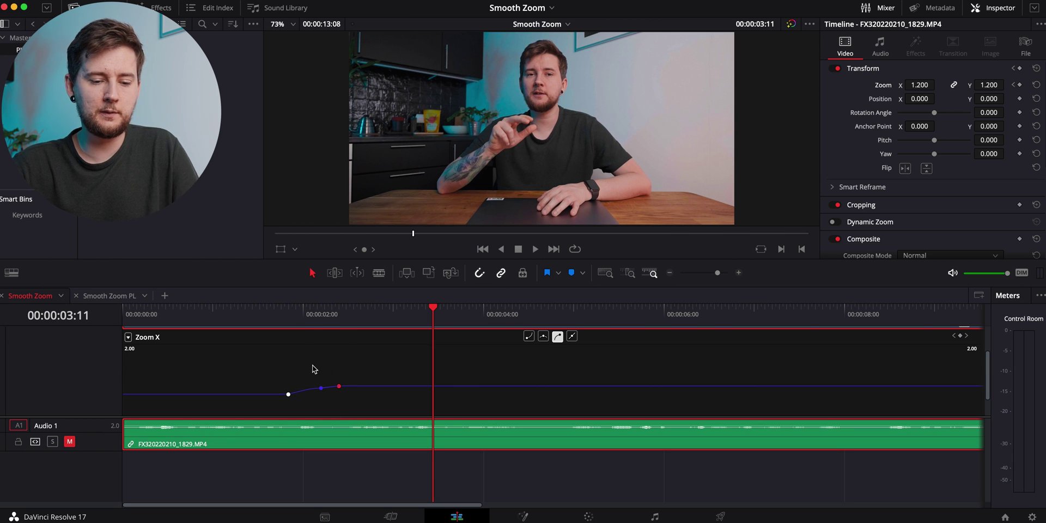
pyautogui.moveTo(282, 320); pyautogui.dragTo(365, 325)
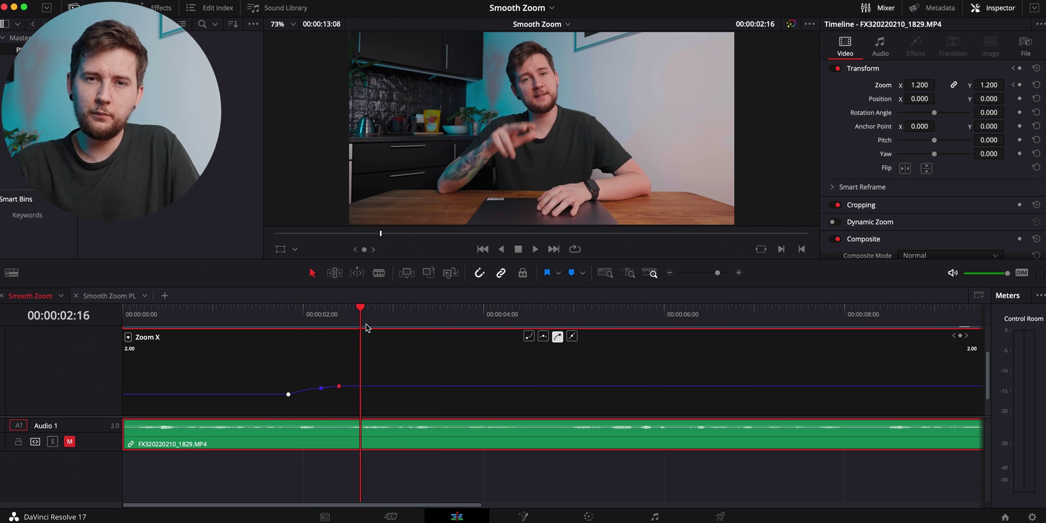
pyautogui.press('super+z')
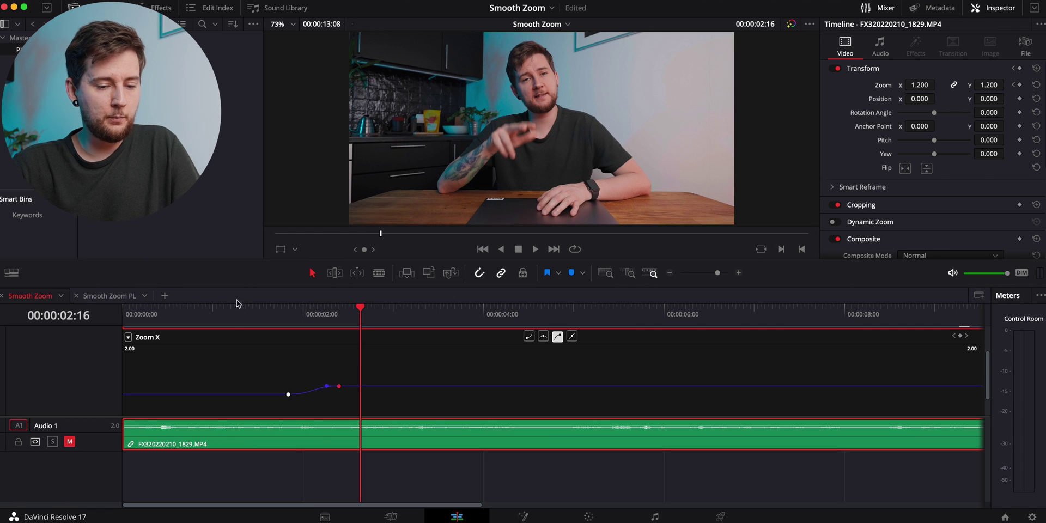
# Step: Play the clip and stop the playhead at 00:00:06:05 where the zoom-out begins
pyautogui.click(223, 317)
pyautogui.press('space')
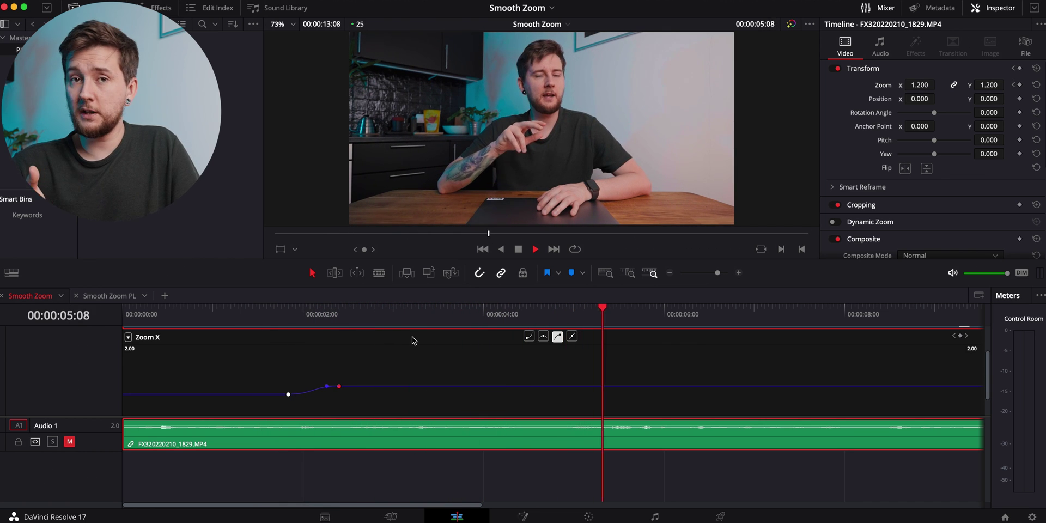
pyautogui.press('space')
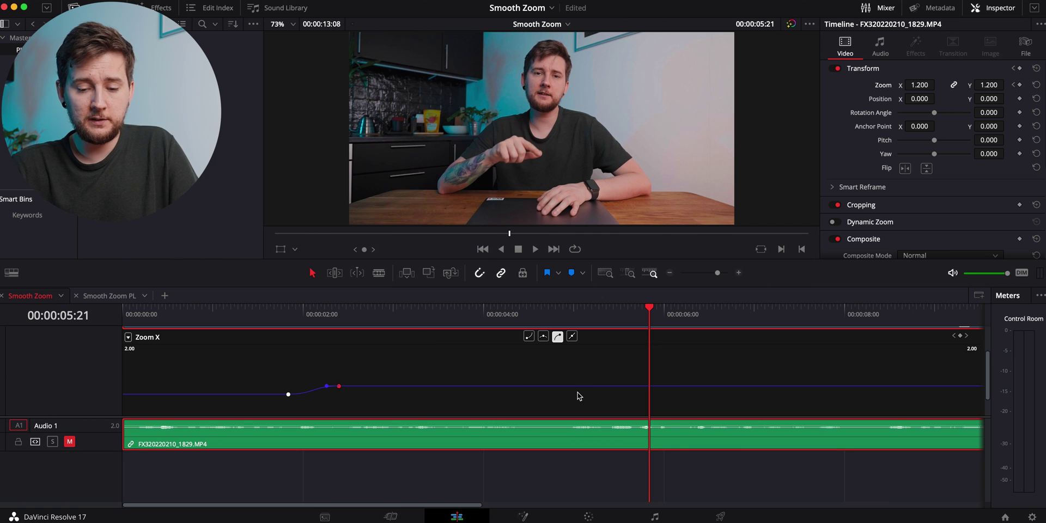
pyautogui.press('space')
pyautogui.press('space')
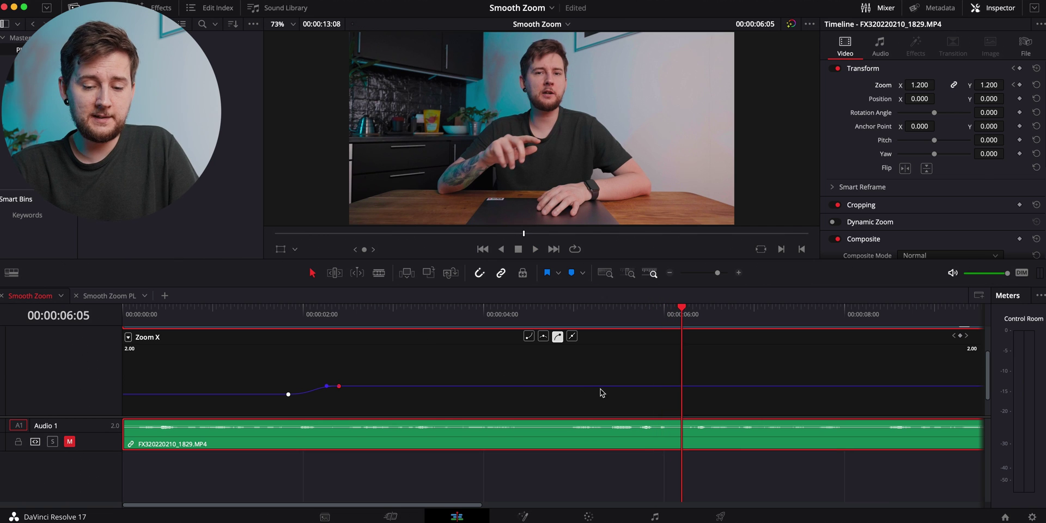
# Step: Add Zoom X keyframes at 6:05 holding 1.2 and at 6:19 lowered to 1.00, and select the last one for easing
pyautogui.keyDown('alt'); pyautogui.click(682, 385); pyautogui.keyUp('alt')
pyautogui.moveTo(695, 313); pyautogui.dragTo(733, 312)
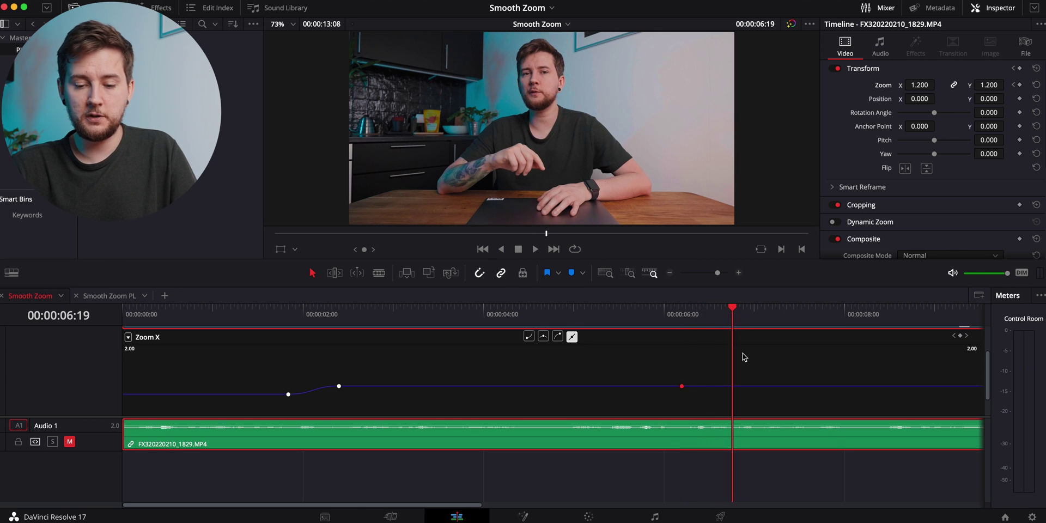
pyautogui.keyDown('alt'); pyautogui.click(732, 386); pyautogui.keyUp('alt')
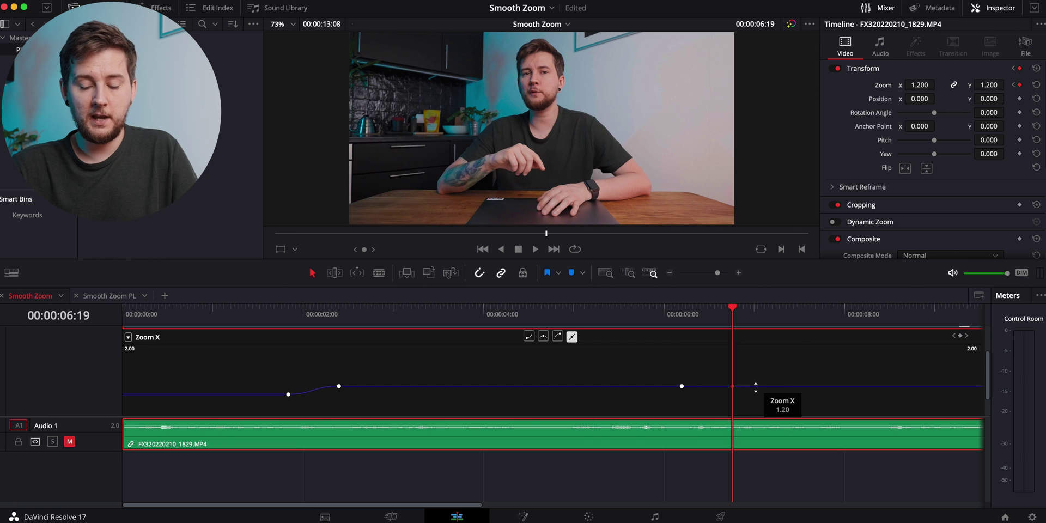
pyautogui.moveTo(756, 387); pyautogui.dragTo(755, 396)
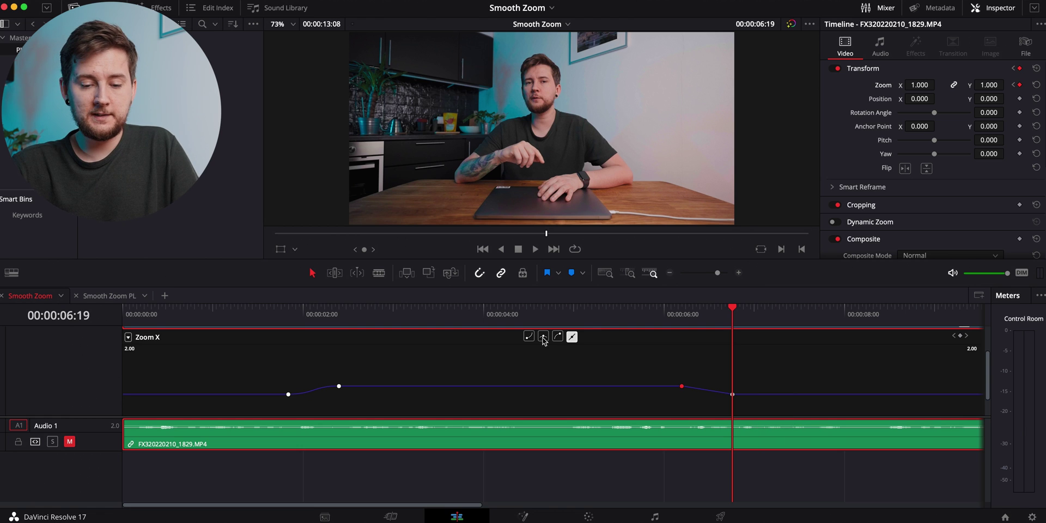
pyautogui.click(733, 394)
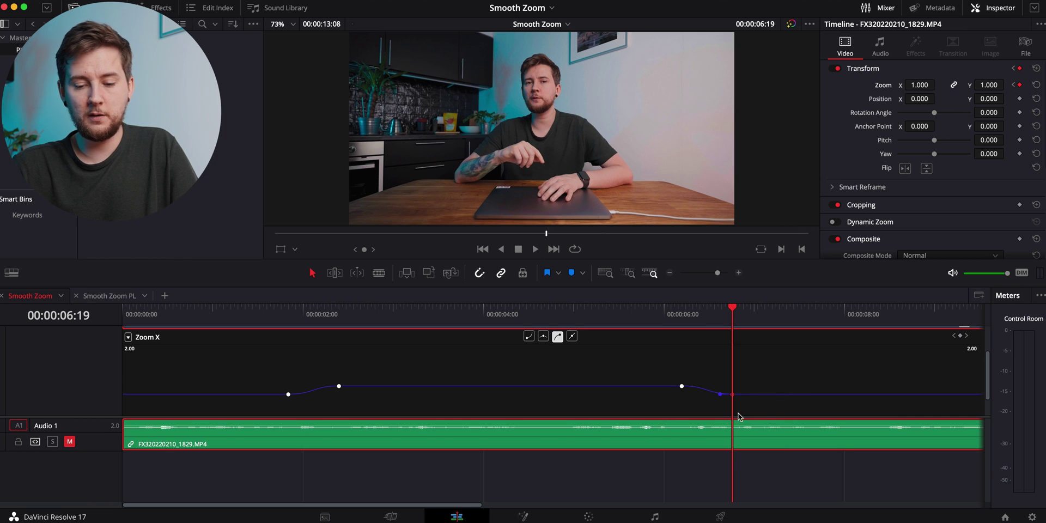
pyautogui.press('Home')
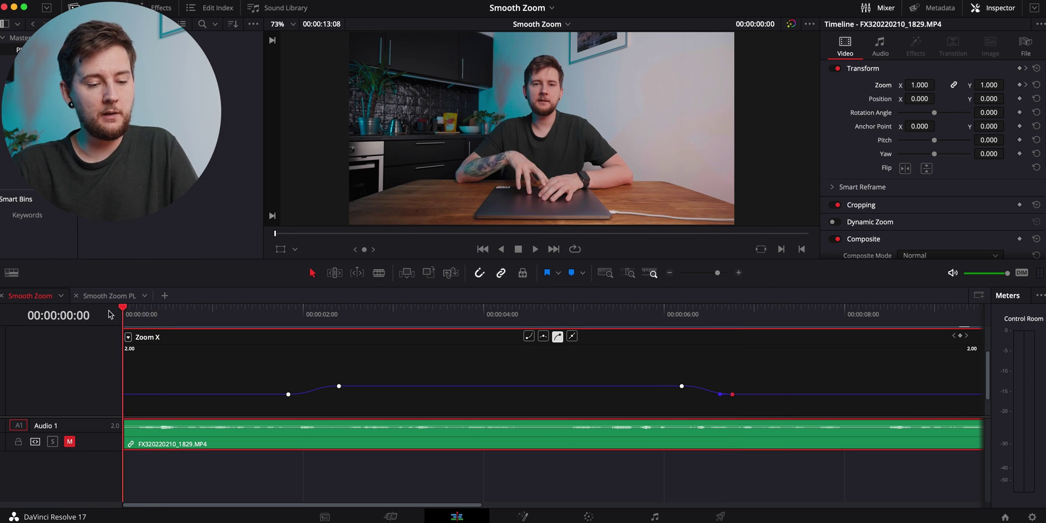
pyautogui.press('space')
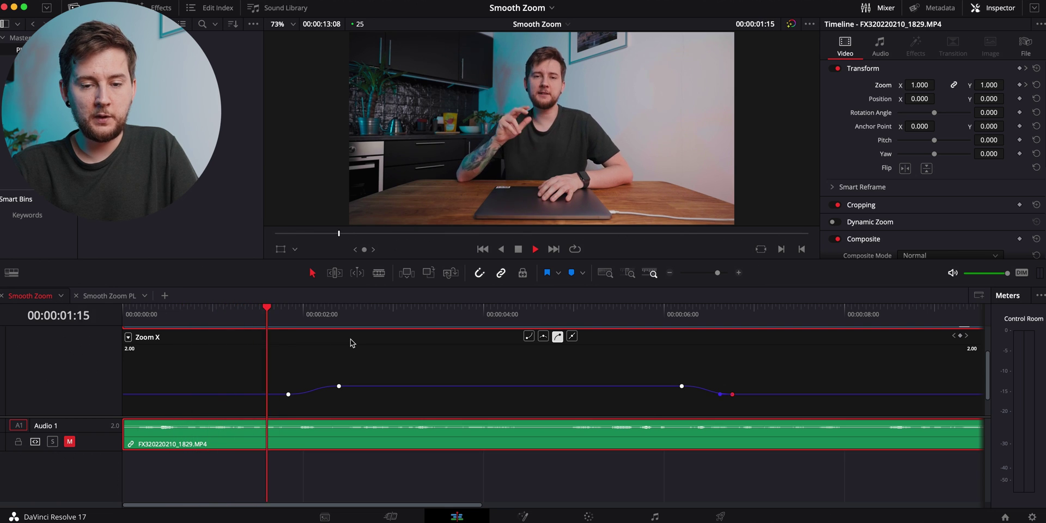